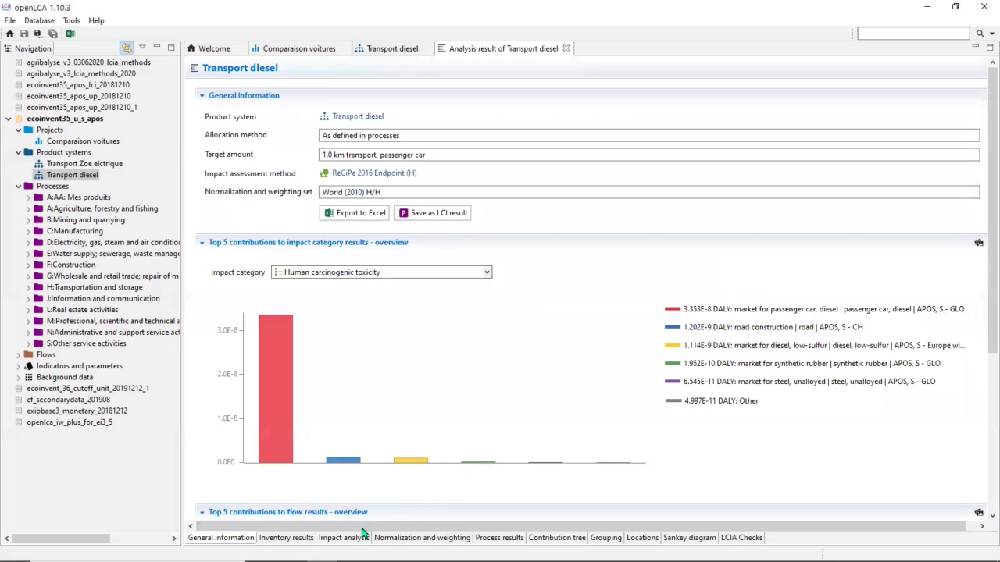
Sort the Transport diesel impact analysis results by unit and select all the impact categories expressed in DALY.
left_click(361, 537)
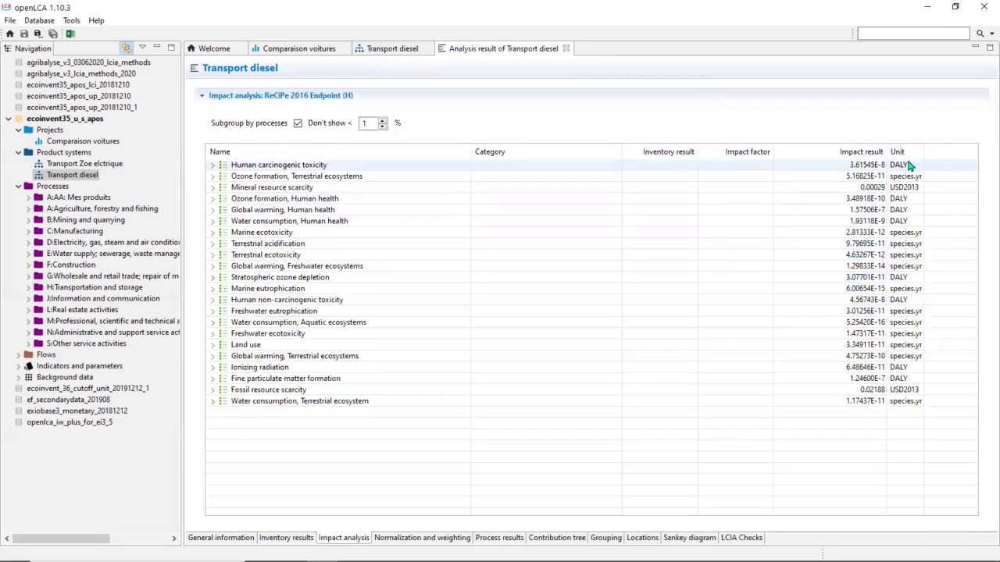
left_click(900, 153)
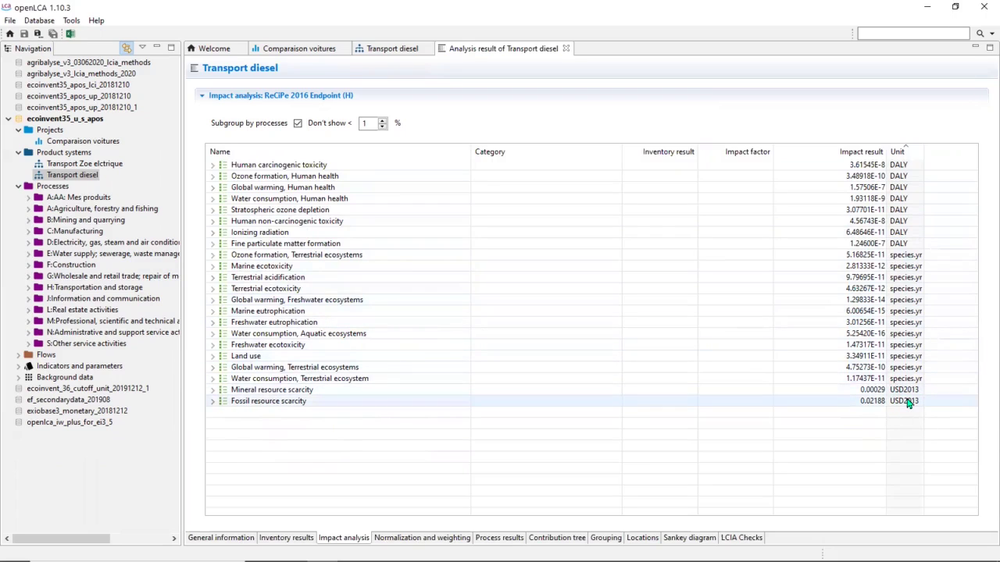
left_click(410, 246)
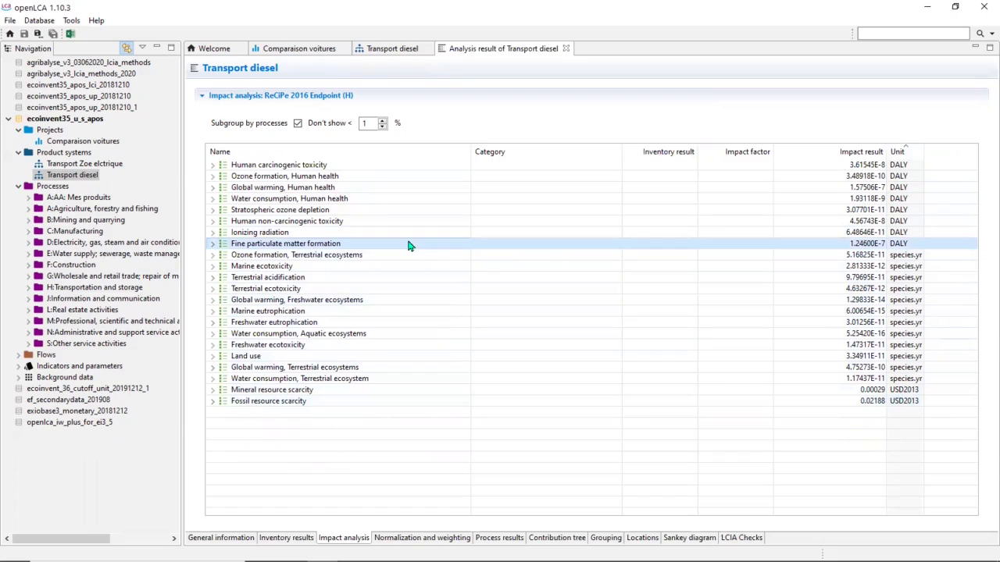
left_click(346, 165, "shift")
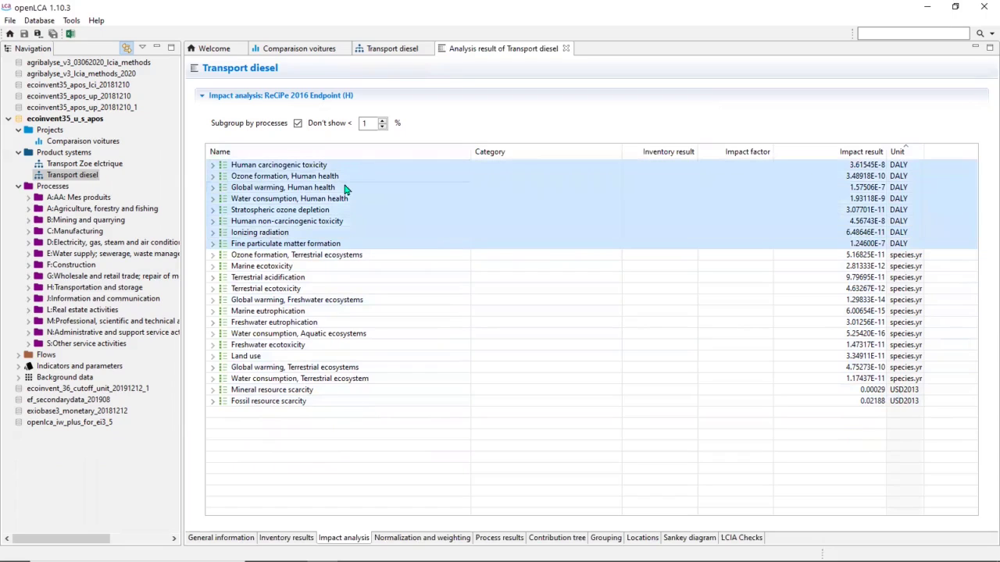
Inspect Water consumption, Human health, and select Fine particulate matter formation together with Global warming, Human health.
left_click(346, 199)
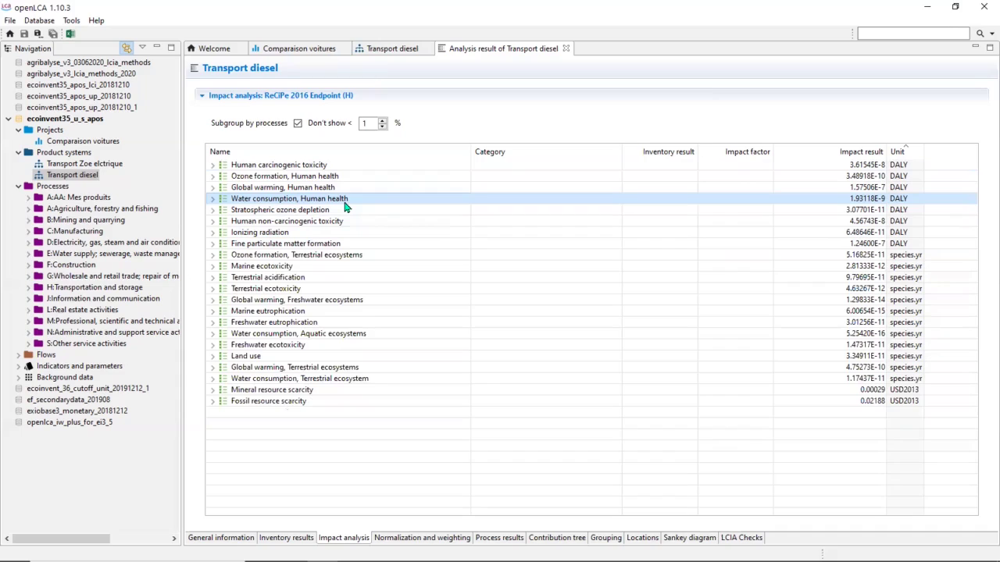
left_click(341, 244)
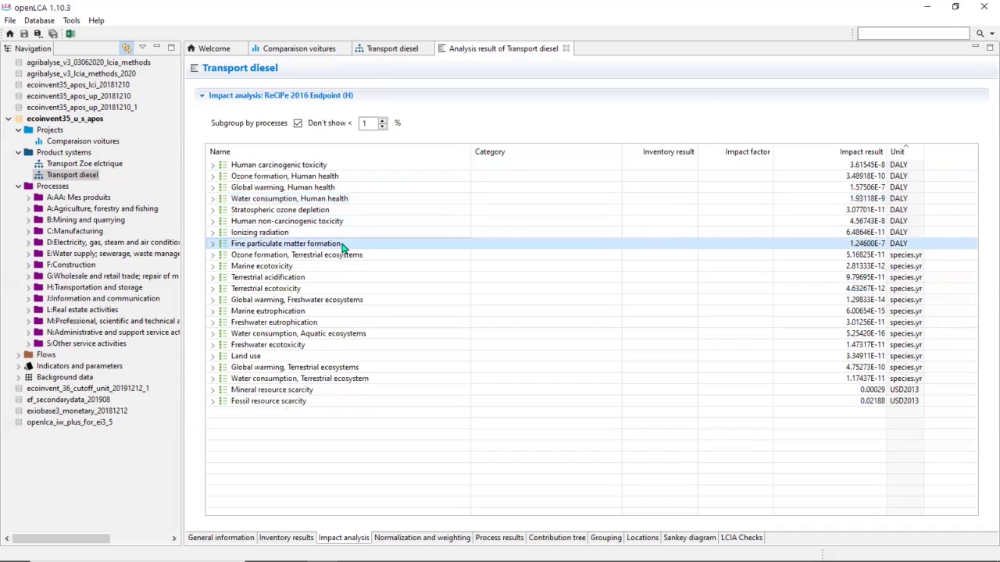
left_click(321, 191, "ctrl")
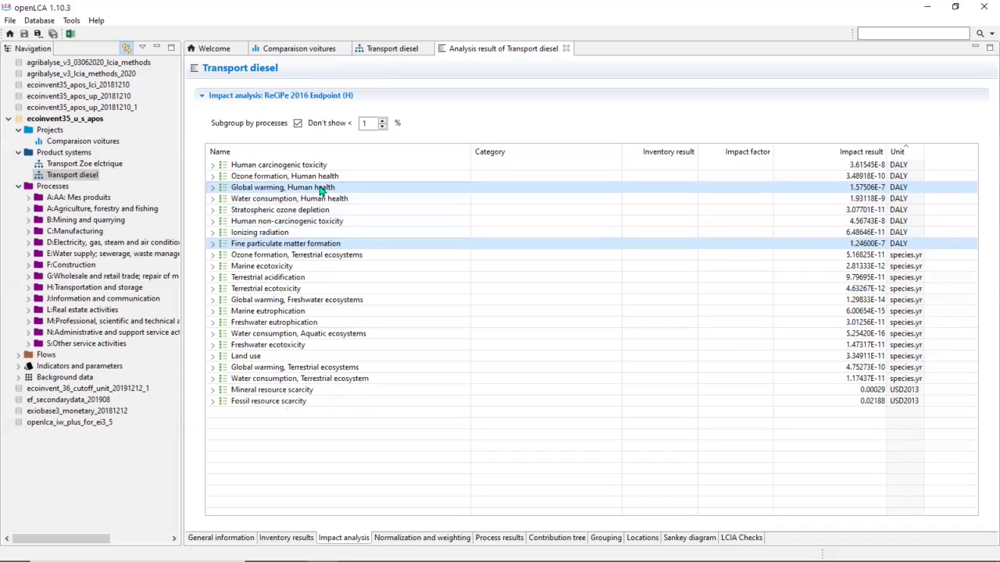
Select all species.yr categories, and examine Global warming, Terrestrial acidification and Ozone formation for terrestrial ecosystems individually.
left_click(323, 254)
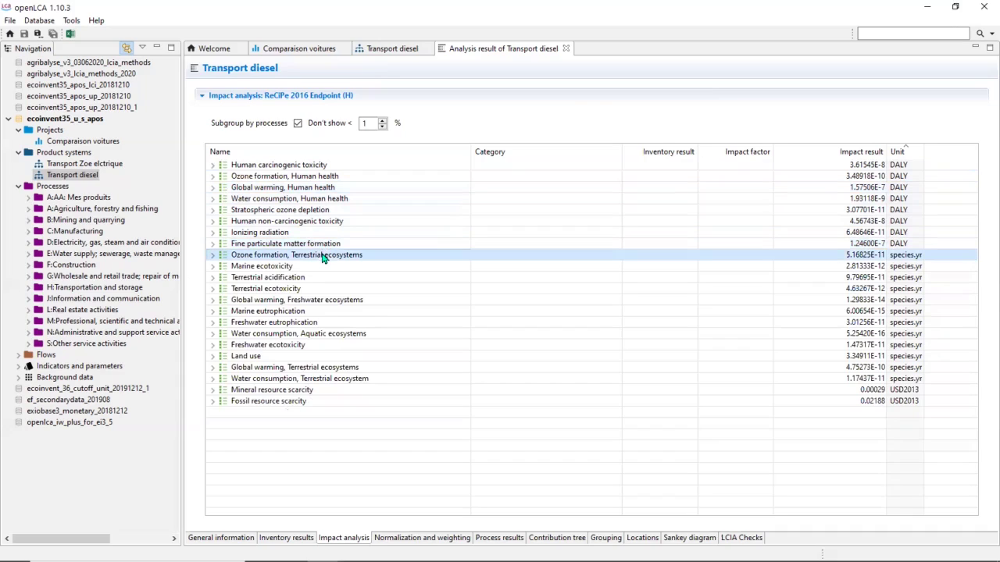
left_click(336, 379, "shift")
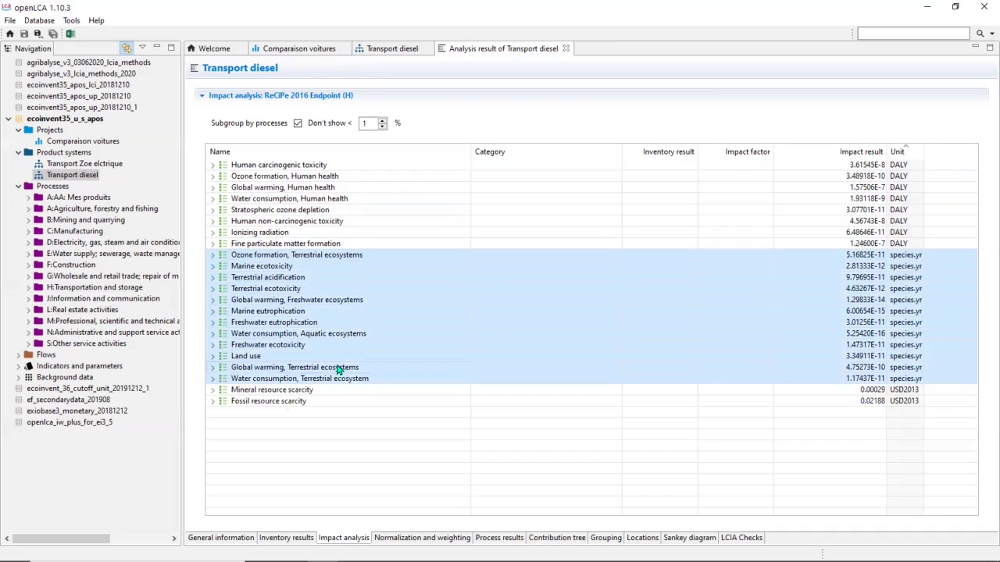
left_click(338, 367)
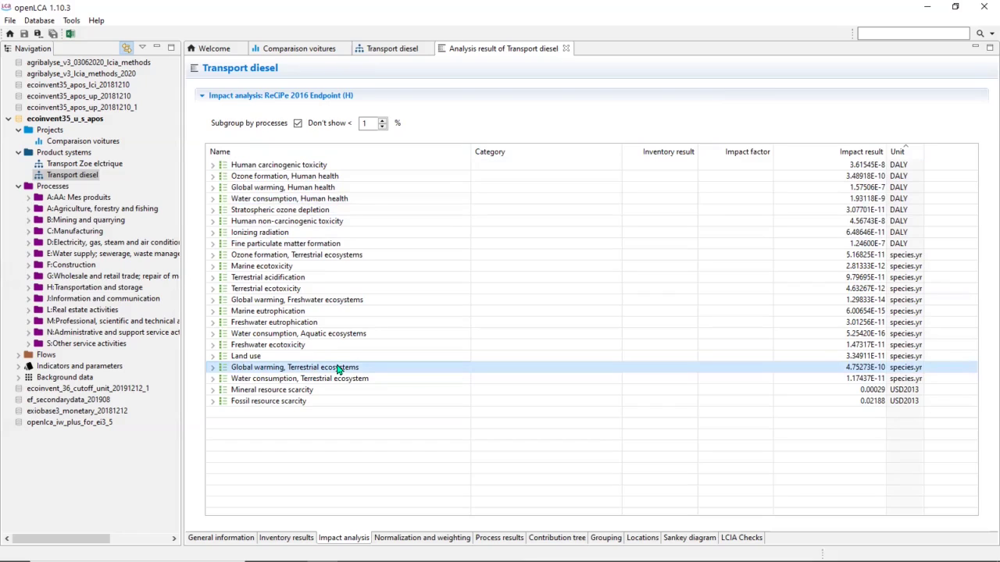
left_click(351, 281)
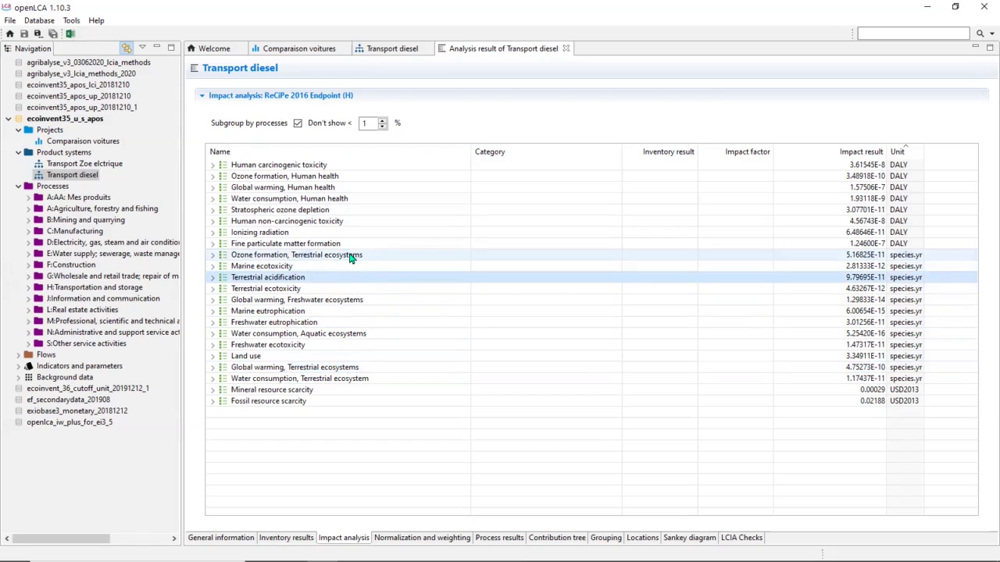
left_click(350, 257)
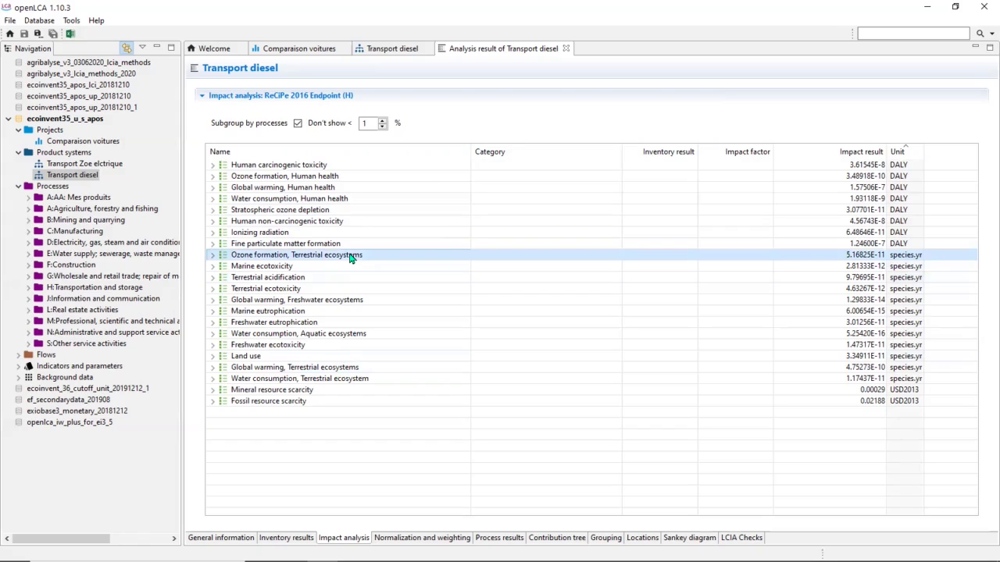
Examine the USD2013 categories by selecting Mineral resource scarcity and Fossil resource scarcity.
left_click(310, 390)
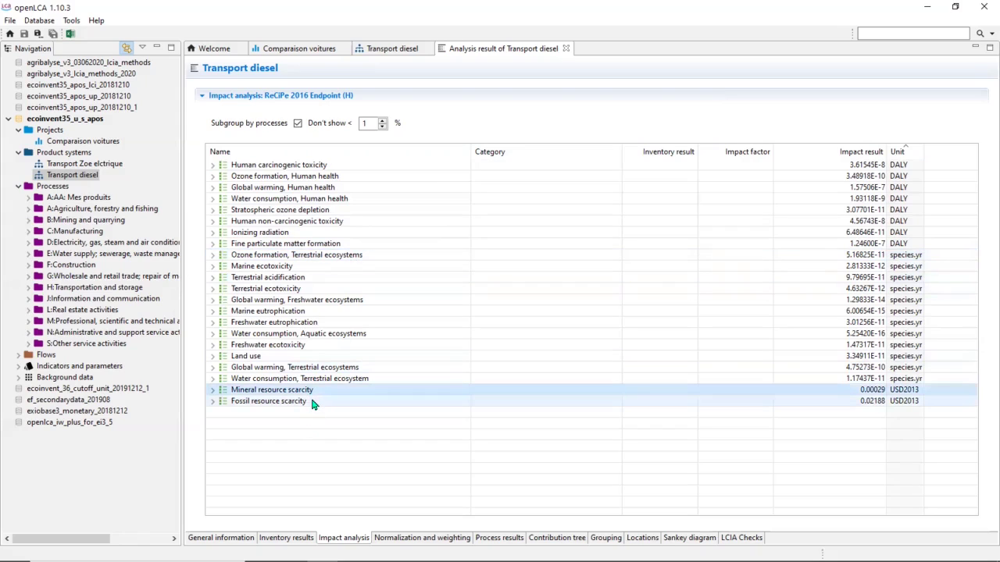
left_click(313, 403, "shift")
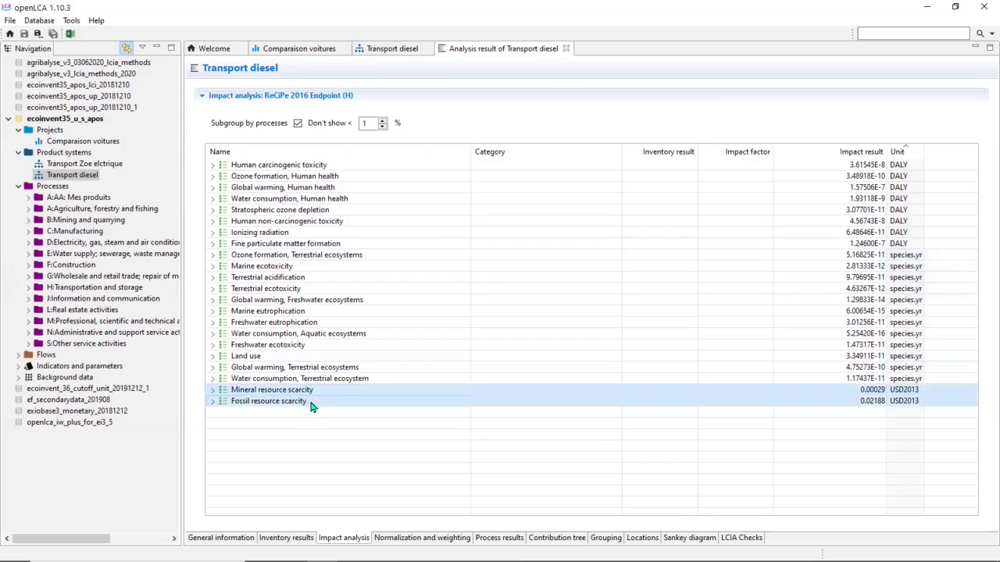
left_click(303, 404)
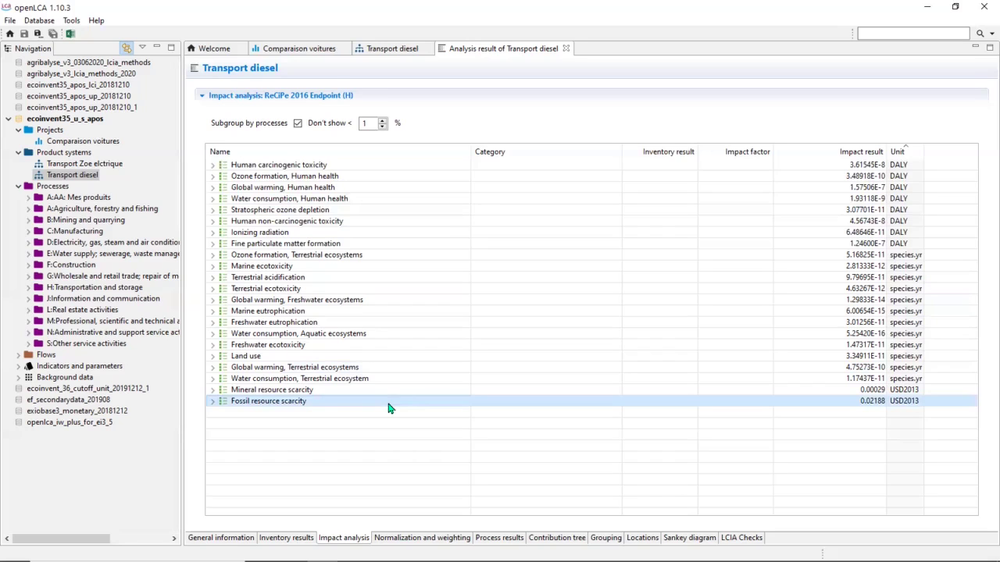
Set the LCIA method of the Comparaison voitures project to ReCiPe 2016 Endpoint (H).
left_click(307, 51)
scroll(469, 375, "down", 3)
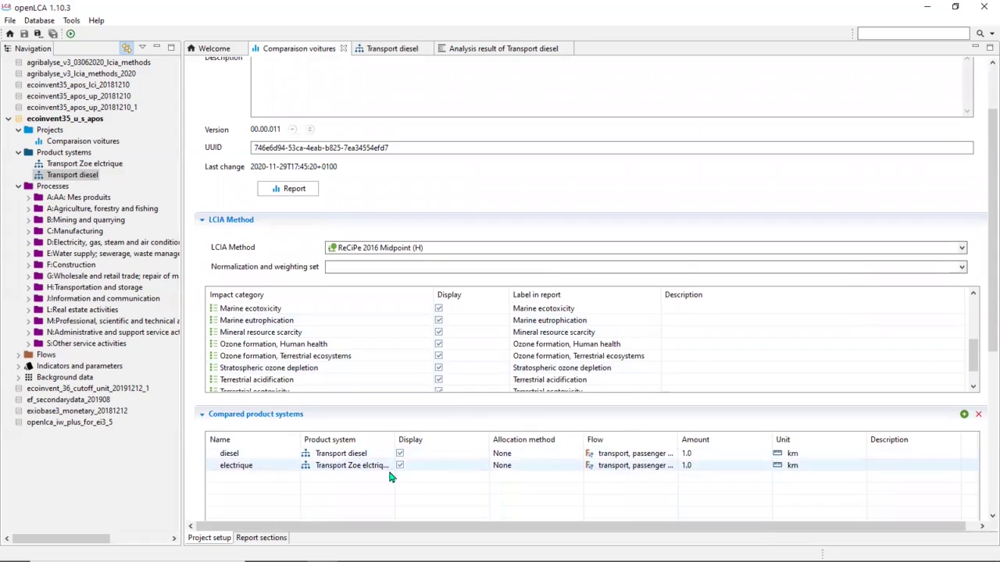
scroll(353, 422, "up", 1)
left_click(413, 286)
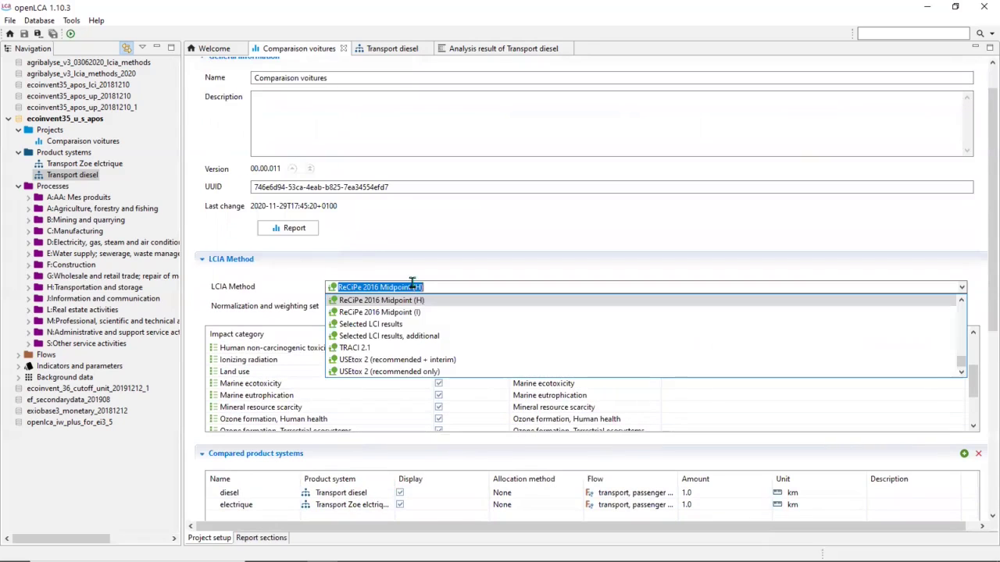
scroll(420, 343, "up", 3)
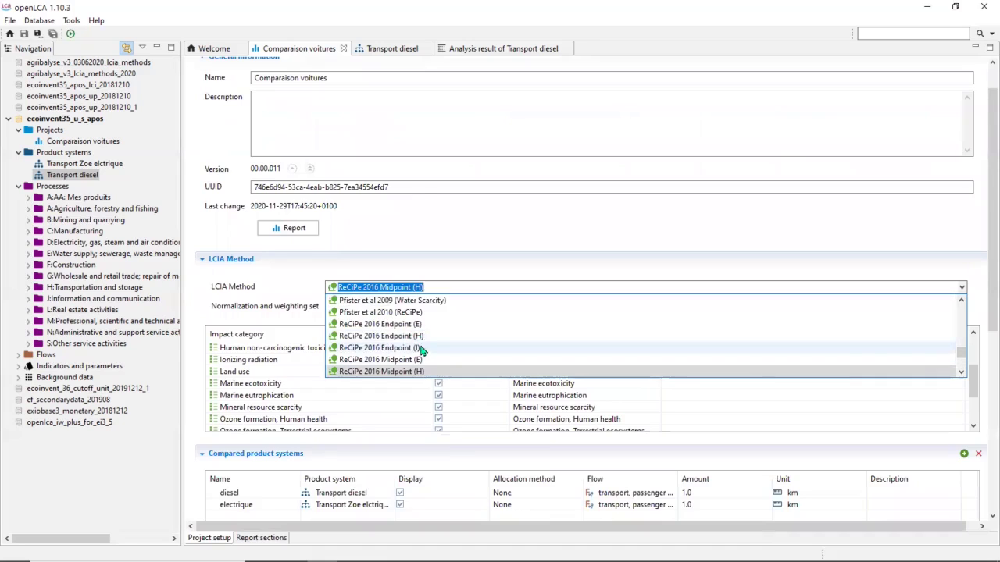
left_click(421, 337)
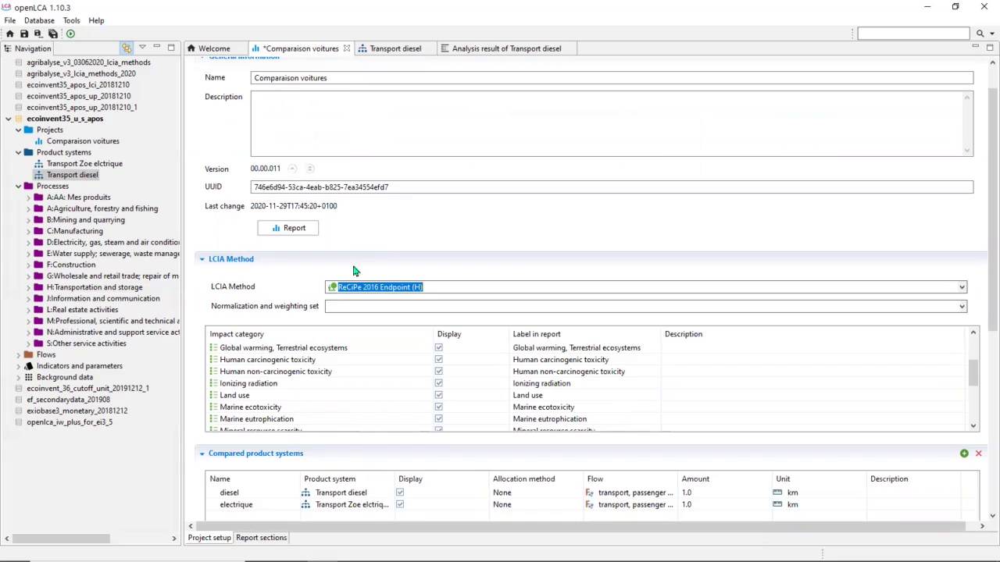
Choose the World (2010) H/H normalization and weighting set and generate the project report.
left_click(363, 306)
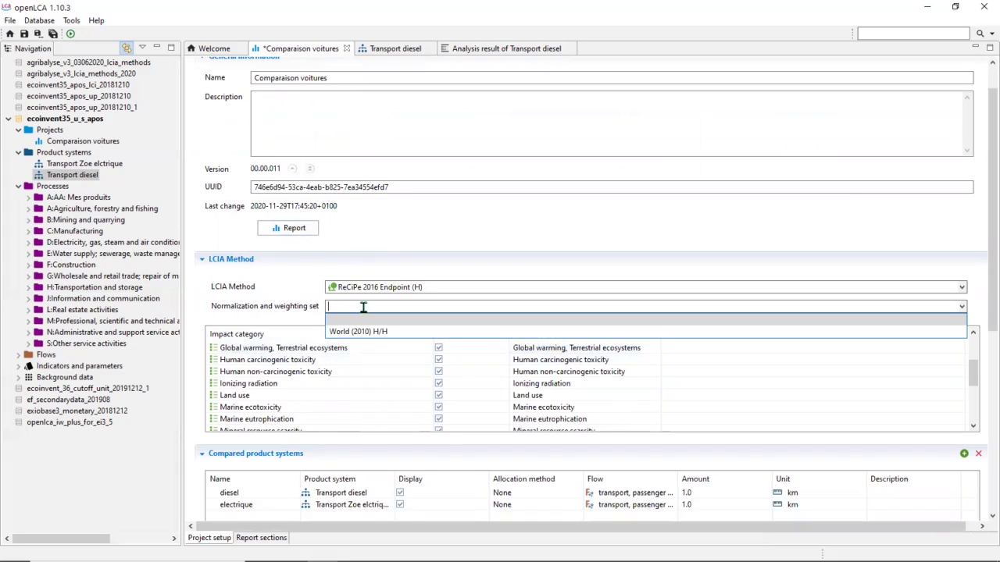
left_click(367, 328)
left_click(290, 229)
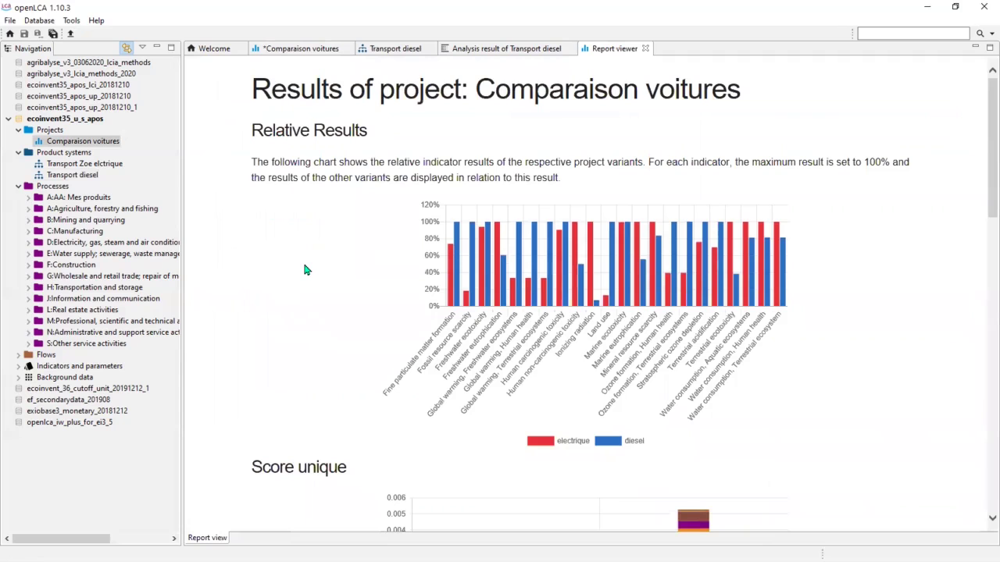
Review the electrique and diesel values by indicator in the report's LCIA Results table.
scroll(304, 269, "down", 10)
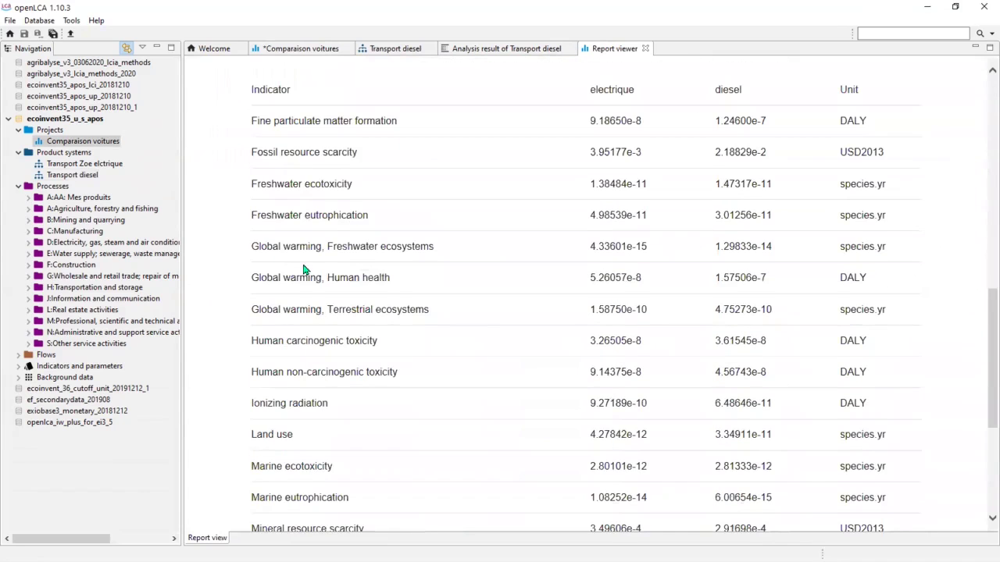
scroll(304, 270, "up", 2)
left_click_drag(981, 325, 982, 334)
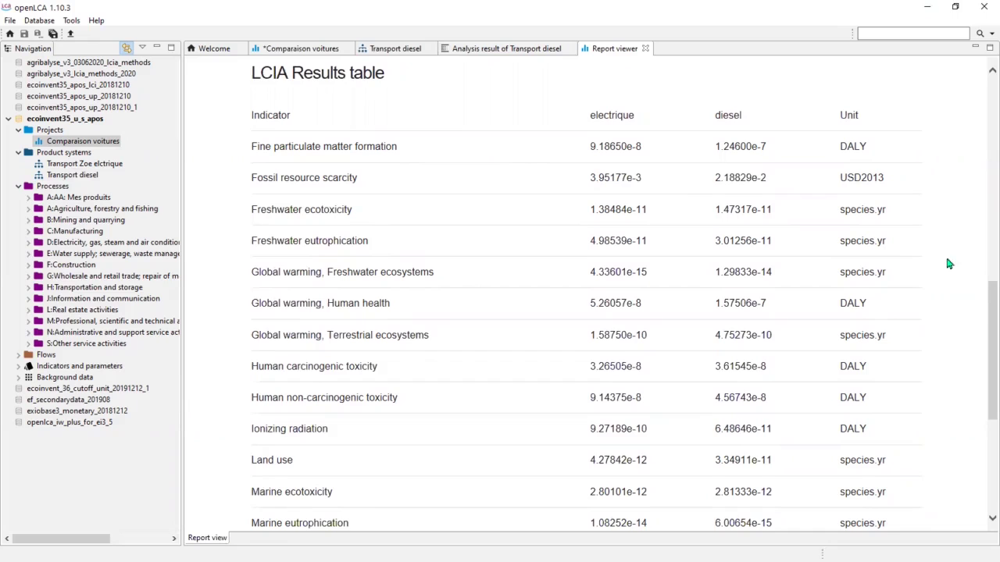
mouse_move(981, 339)
left_mouse_down()
mouse_move(982, 419)
mouse_move(981, 341)
mouse_move(982, 350)
left_mouse_up()
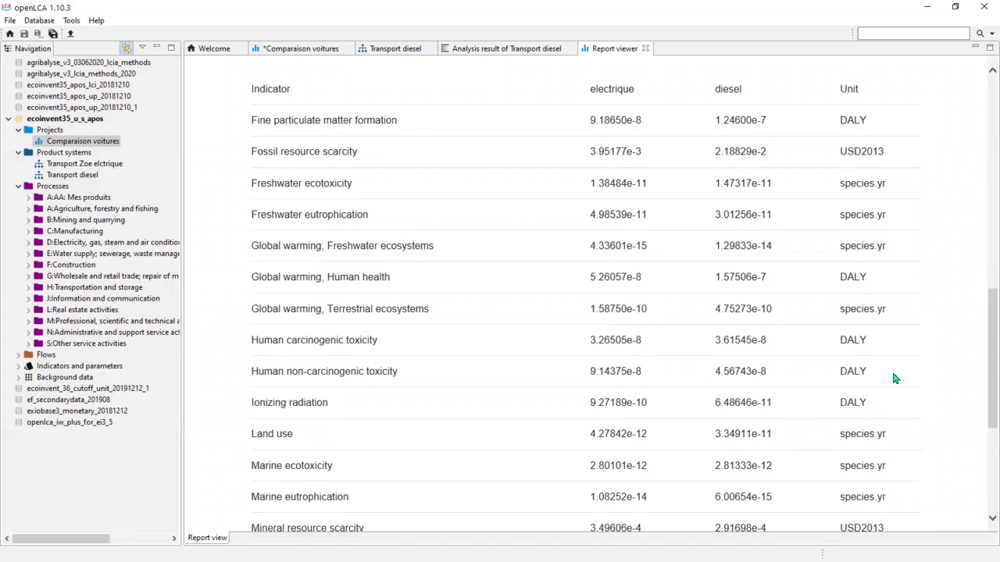
Highlight the LCIA Results table from its header through Water consumption, Terrestrial ecosystem, and clear the selection.
left_click_drag(251, 88, 905, 547)
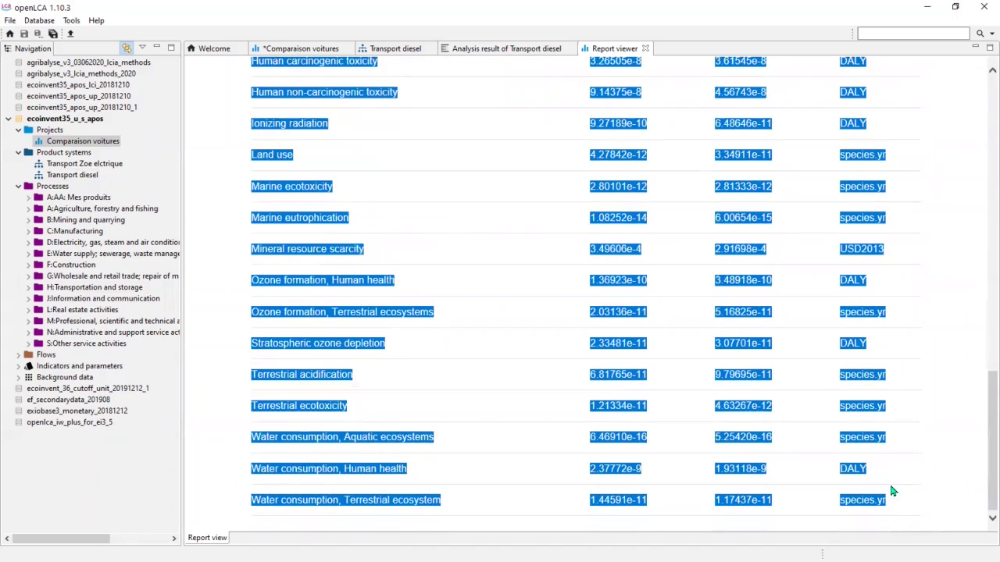
left_click_drag(983, 456, 984, 347)
left_click(670, 170)
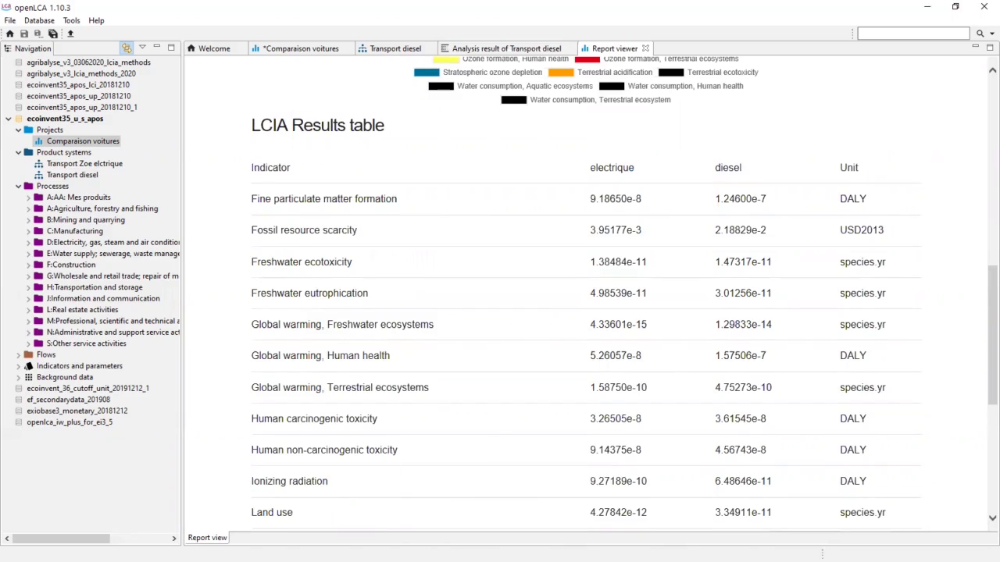
Switch to the Classeur1 workbook in Excel and select the indicator results with their values and units.
left_click(927, 6)
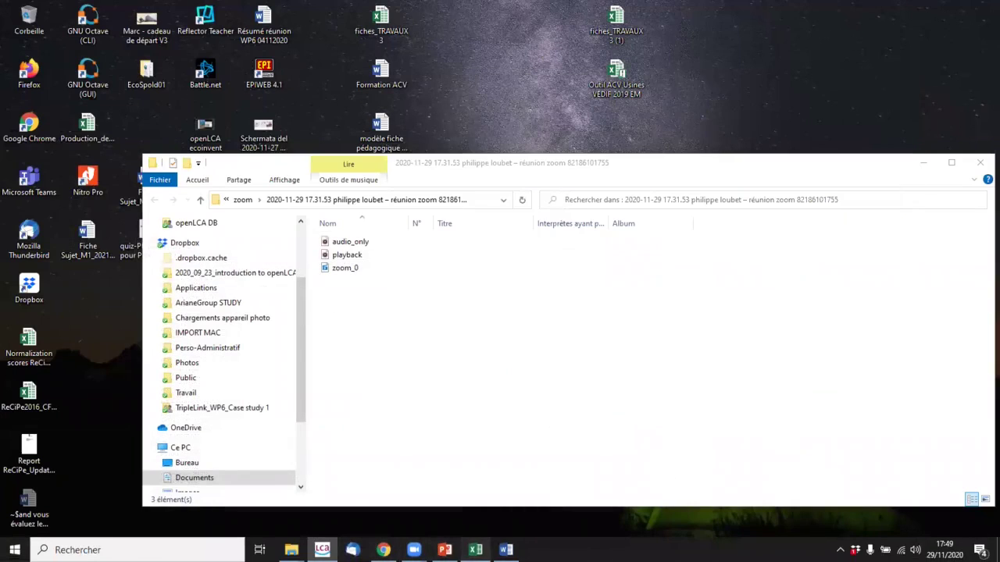
left_click(476, 550)
left_click(239, 242)
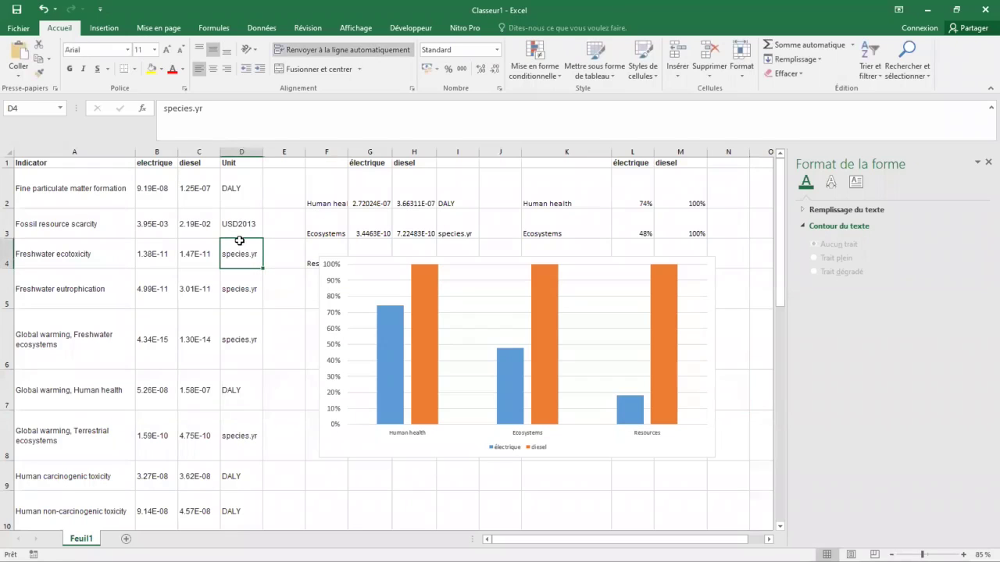
left_click_drag(92, 188, 243, 466)
scroll(257, 321, "up", 3)
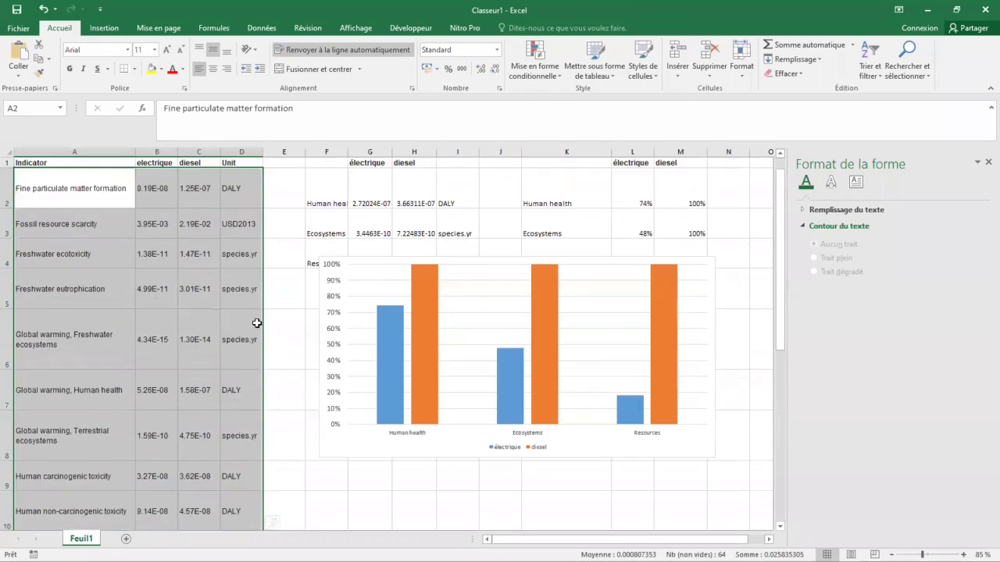
Move the comparison bar chart just below the Resources row of the summary tables and deselect it.
left_click(332, 467)
left_click_drag(332, 467, 329, 481)
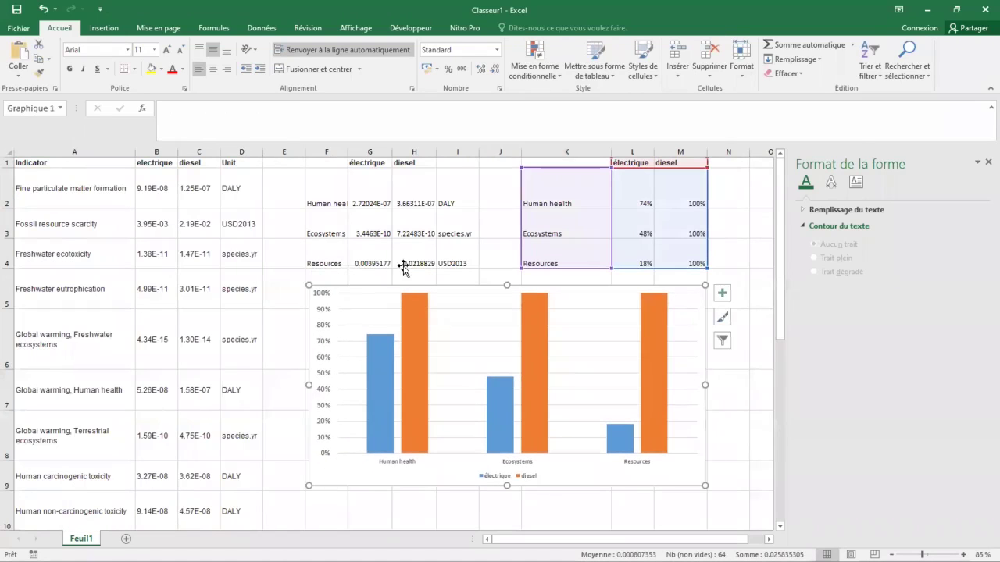
left_click(458, 188)
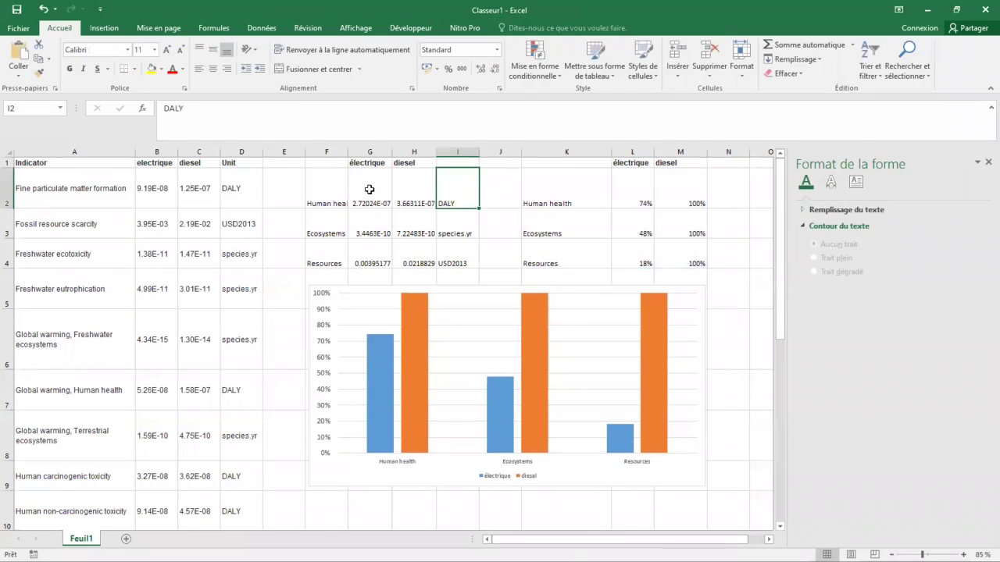
Inspect the SOMME.SI formulas in G2:H4 that sum électrique and diesel impacts for Human health, Ecosystems and Resources.
left_click(370, 189)
left_click(406, 195)
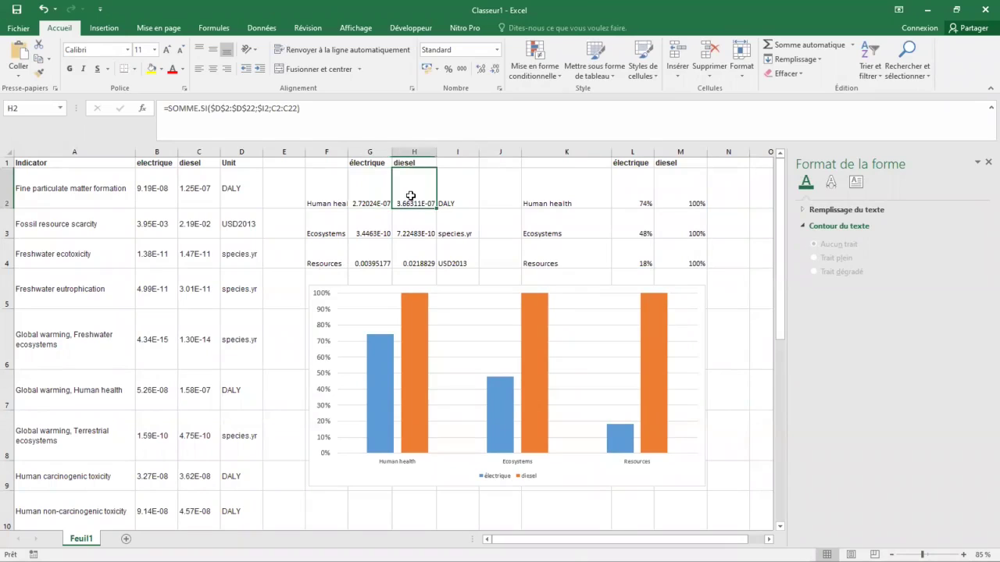
left_click(379, 226)
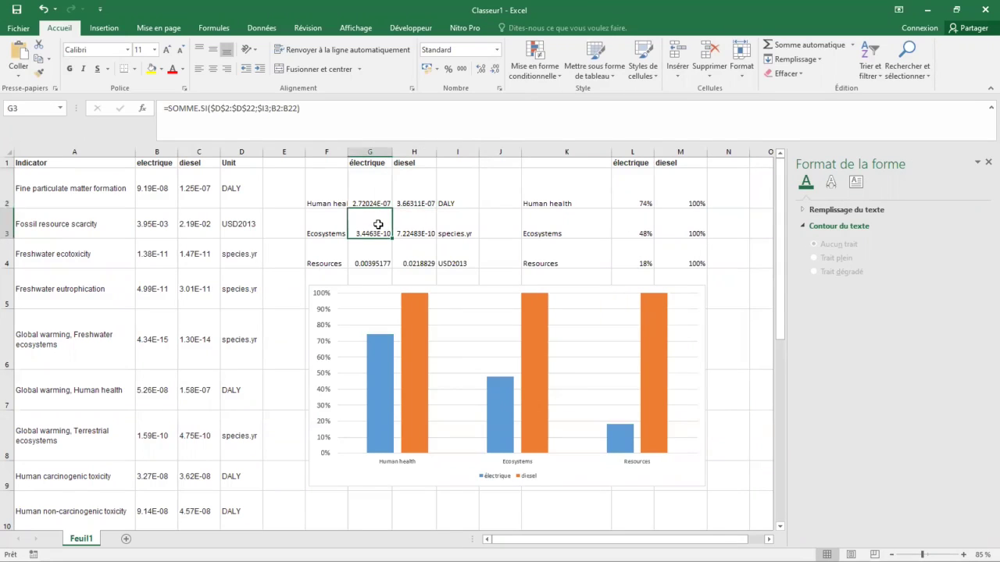
left_click(424, 225)
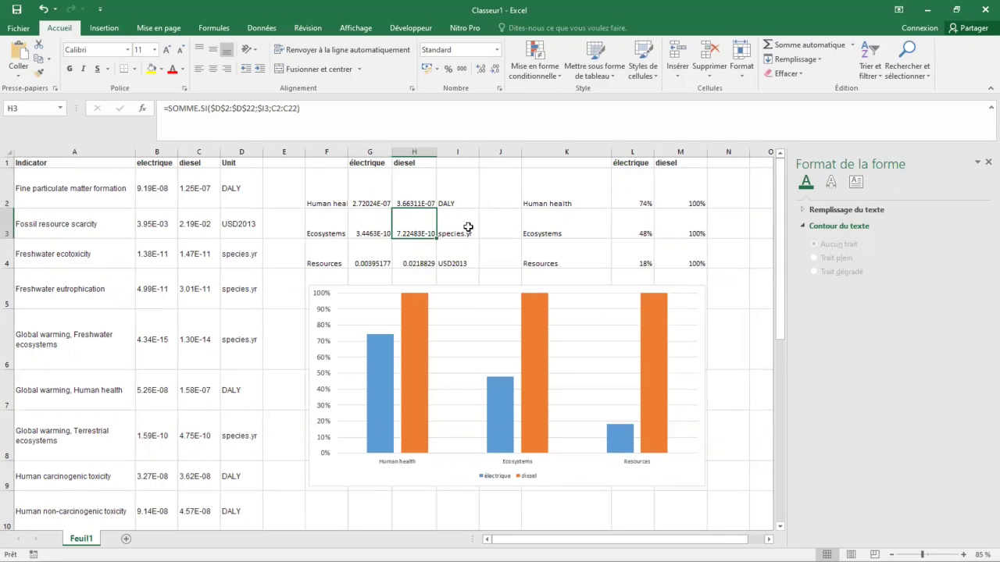
left_click(368, 257)
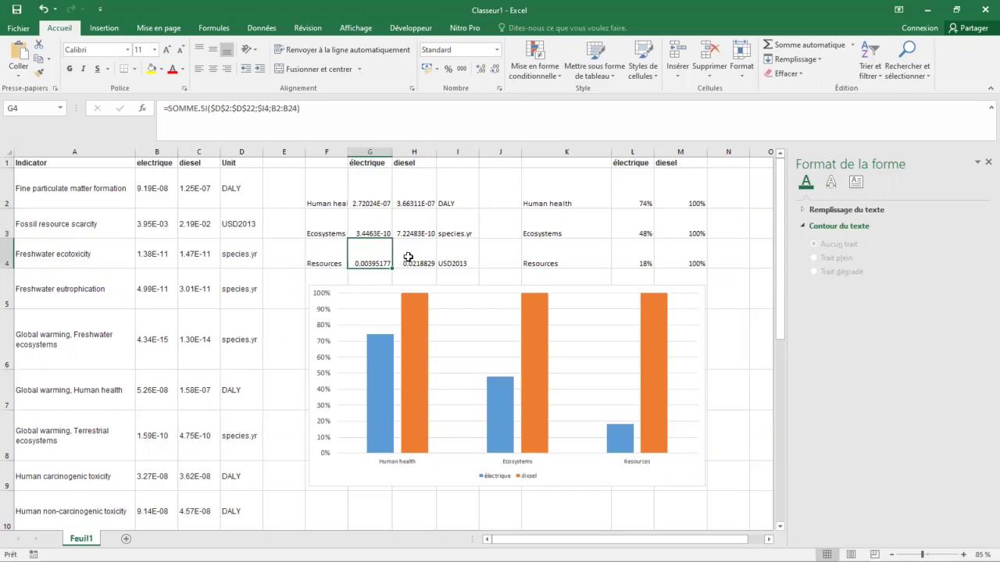
left_click(409, 258)
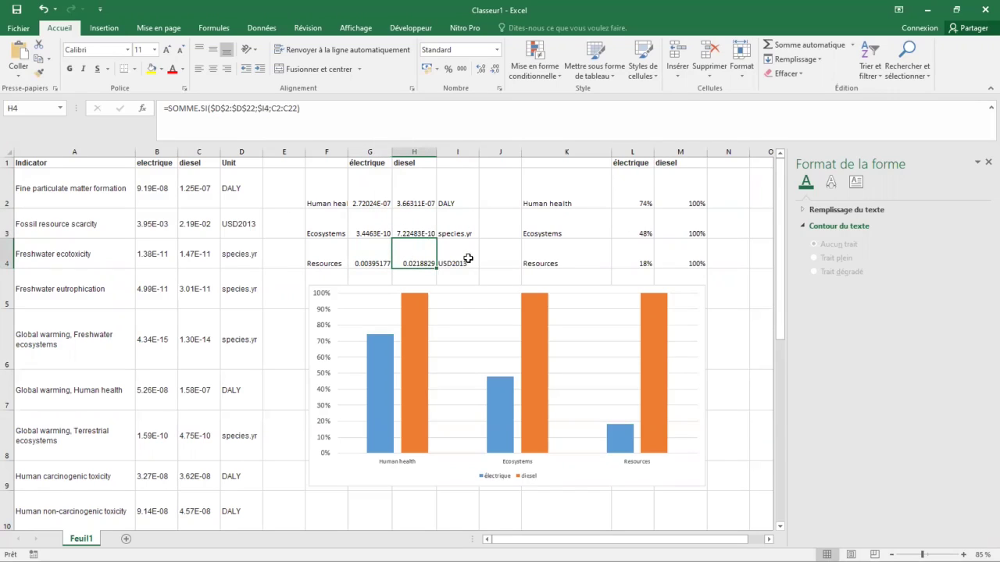
left_click(311, 258)
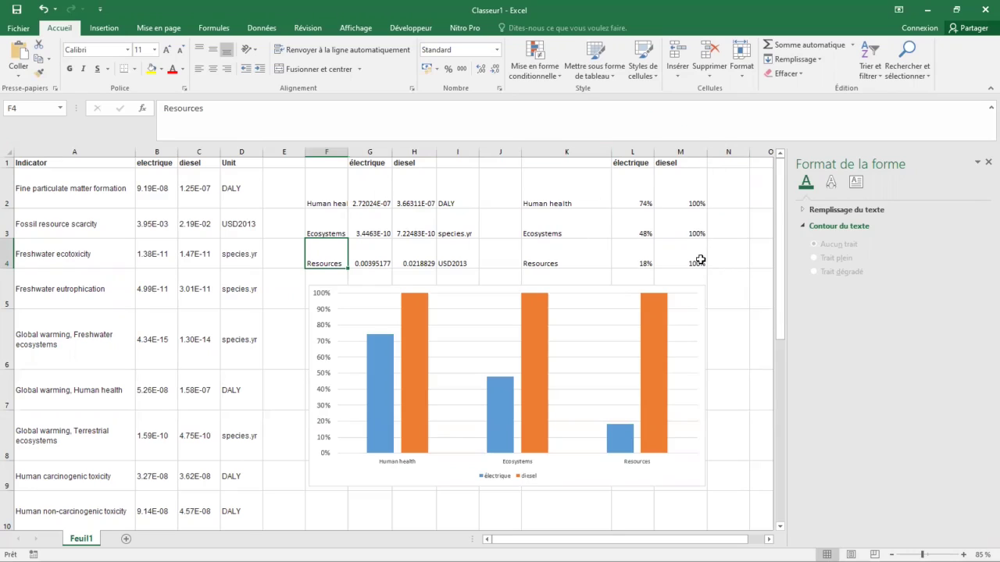
Inspect the diesel percentage formulas in column M and select the chart to examine its source range.
left_click_drag(699, 262, 700, 165)
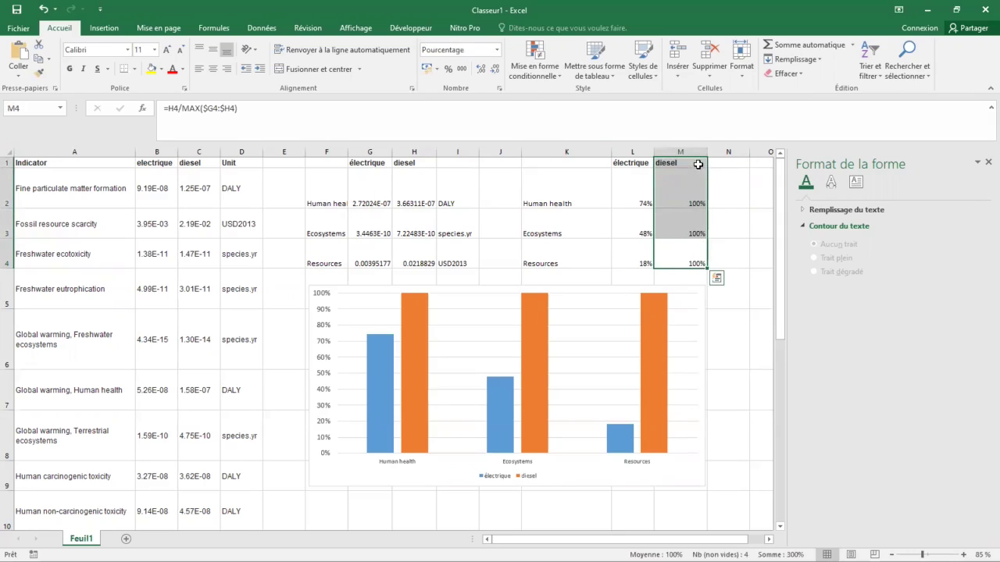
left_click(695, 192)
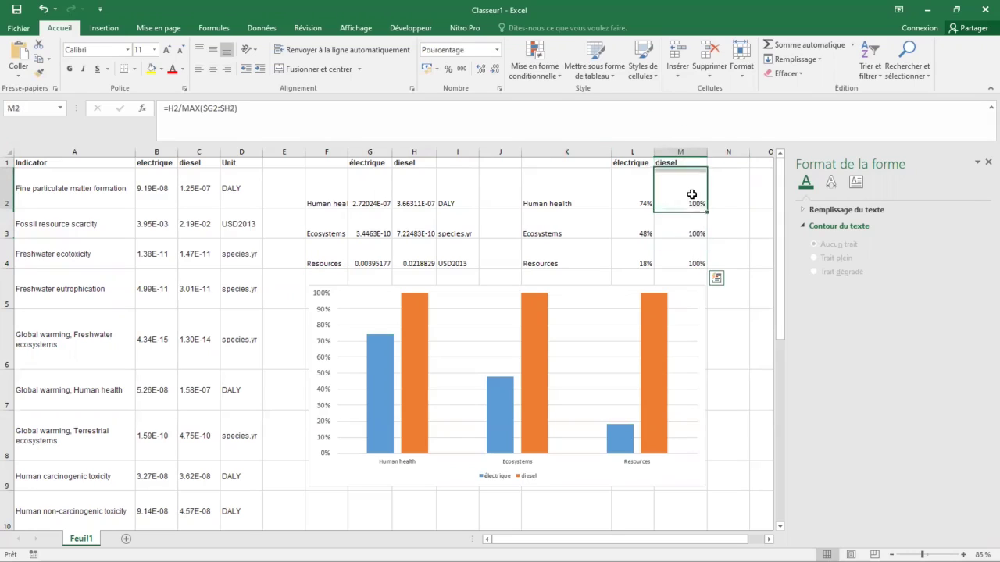
left_click(663, 483)
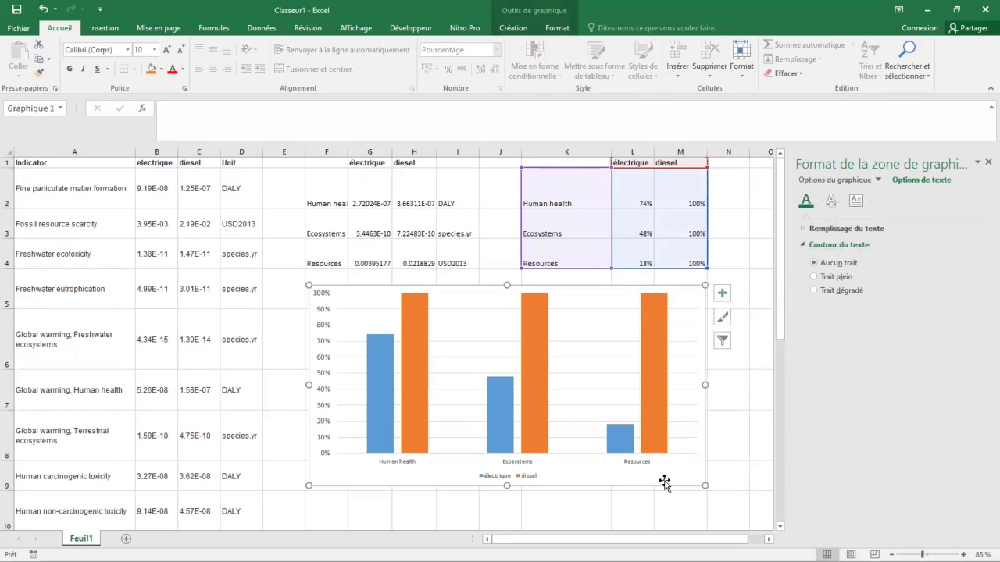